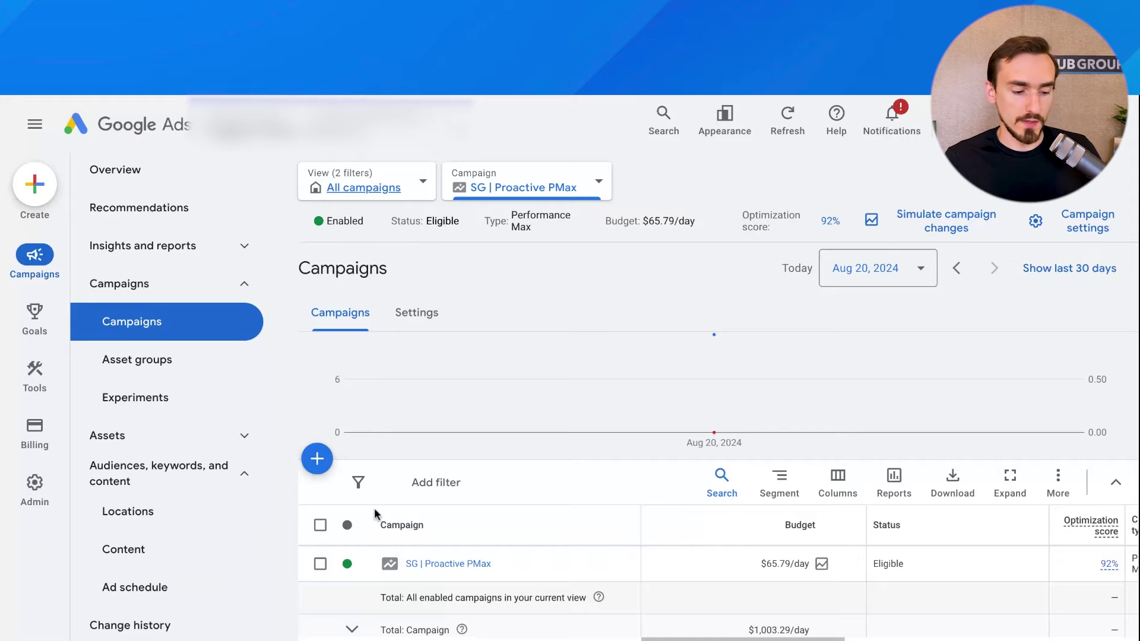
Open the Report editor under Insights and reports and scroll to the Performance Max placement template
left_click(238, 244)
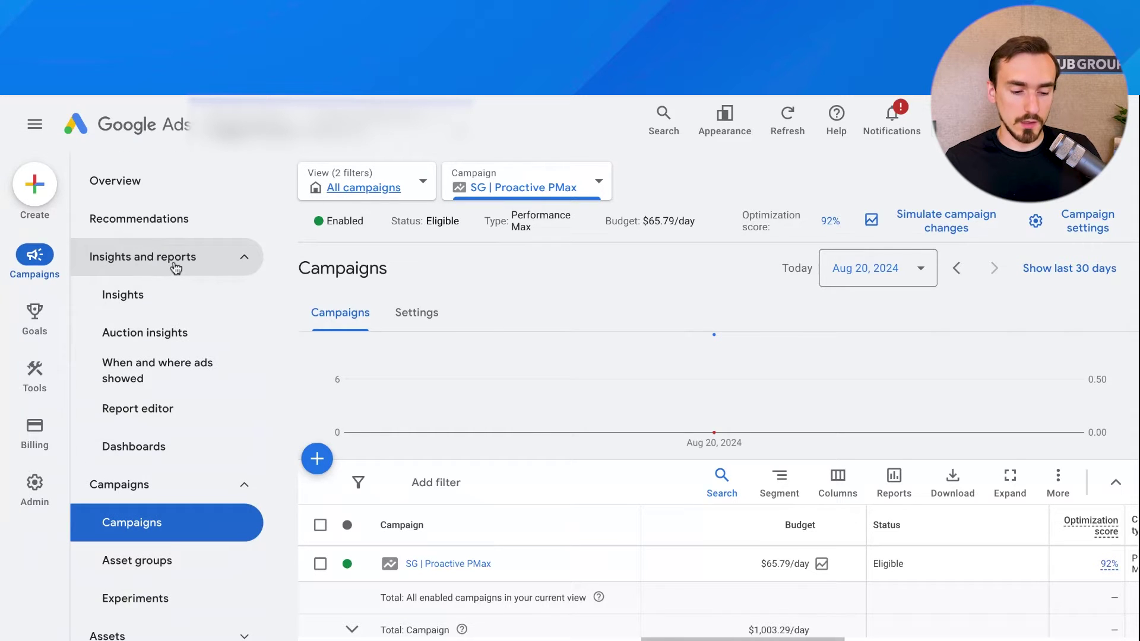
left_click(141, 415)
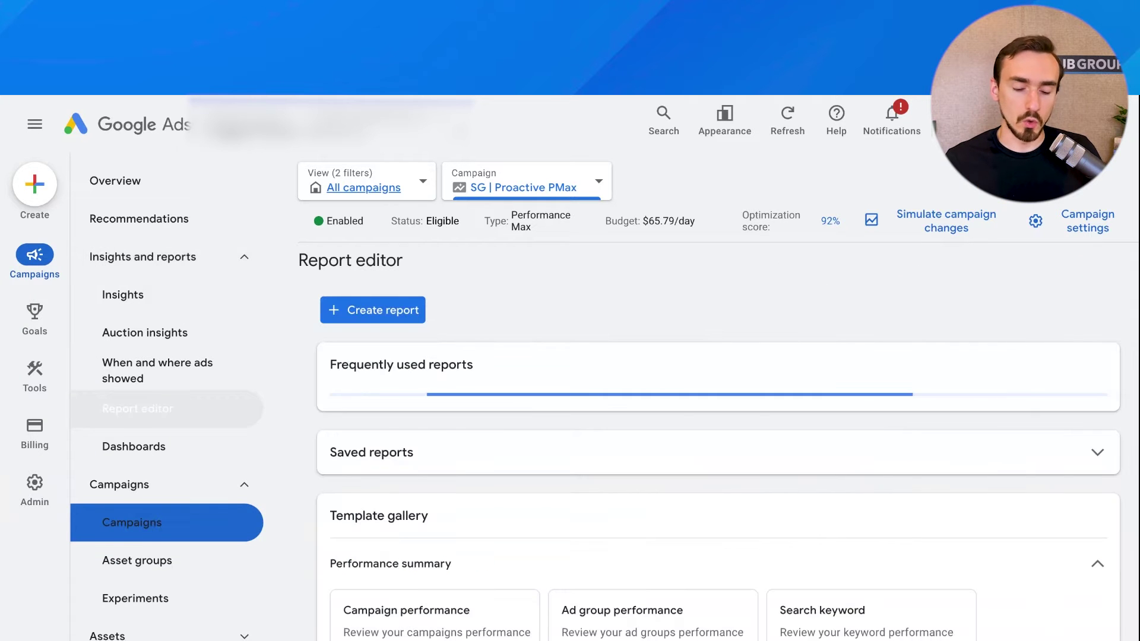
scroll(729, 427, "down", 5)
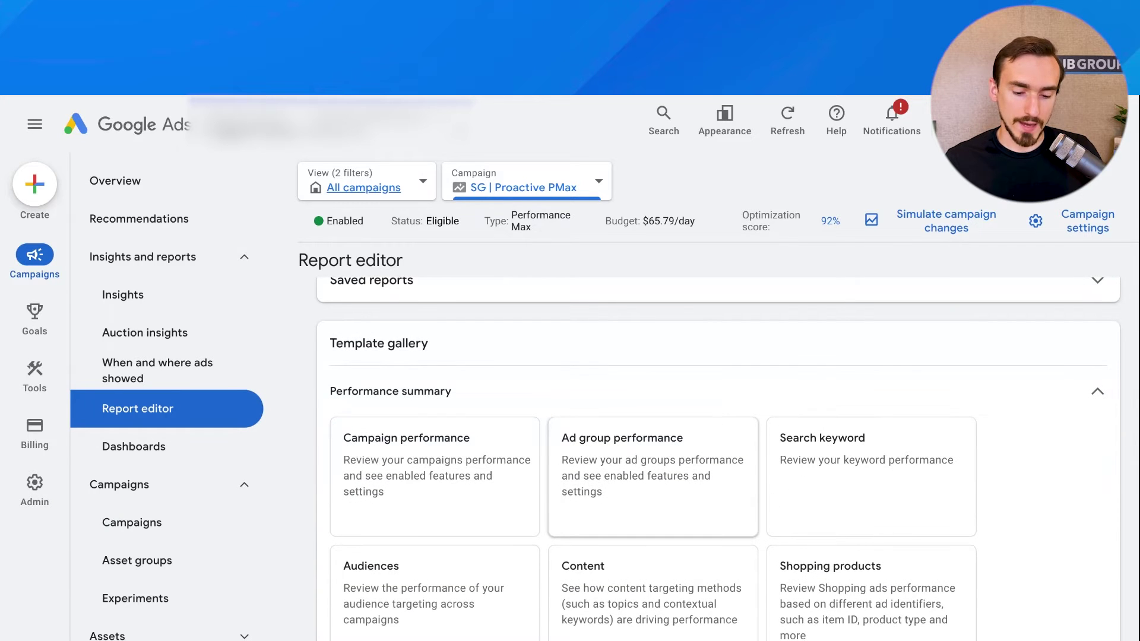
scroll(718, 456, "down", 8)
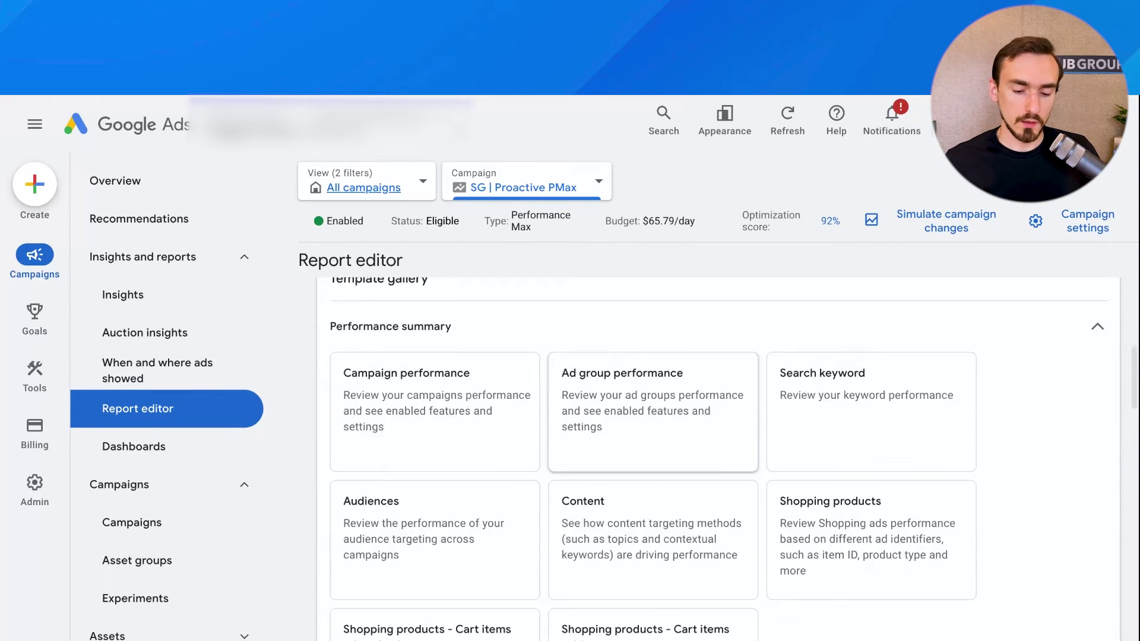
scroll(844, 393, "down", 3)
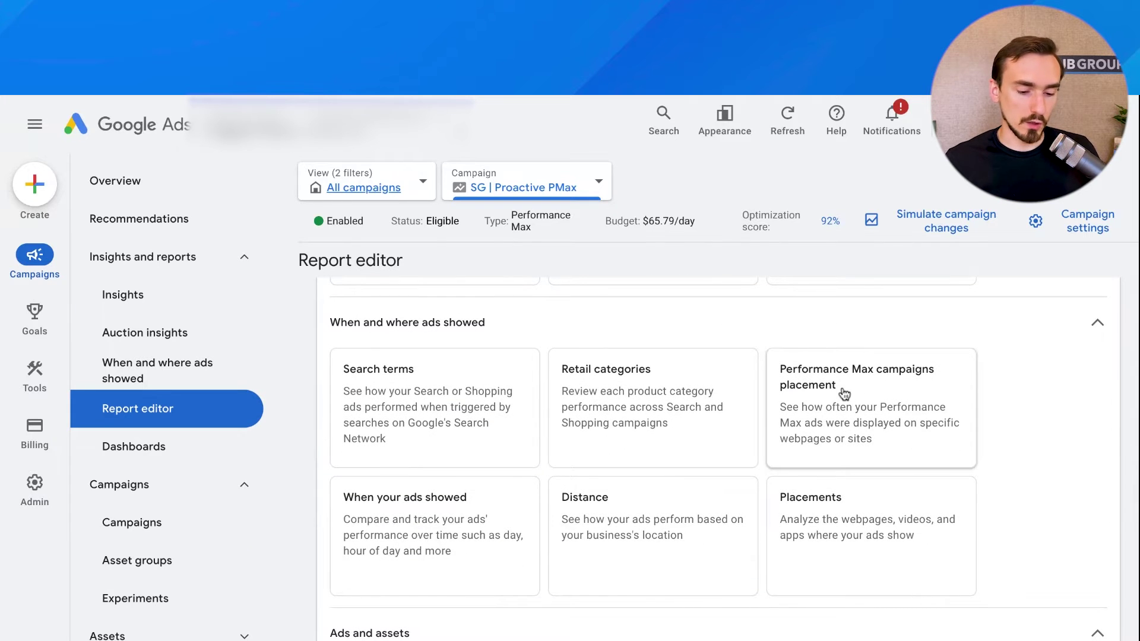
Open the Performance Max campaigns placement report and set its date range to Last 30 days
left_click(871, 407)
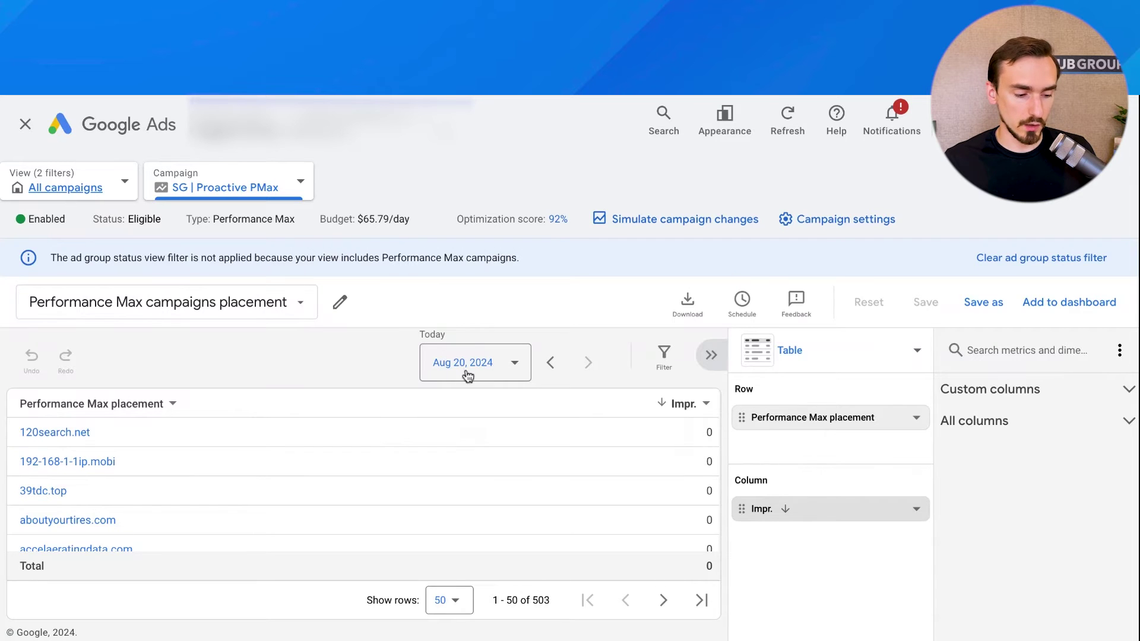
left_click(468, 363)
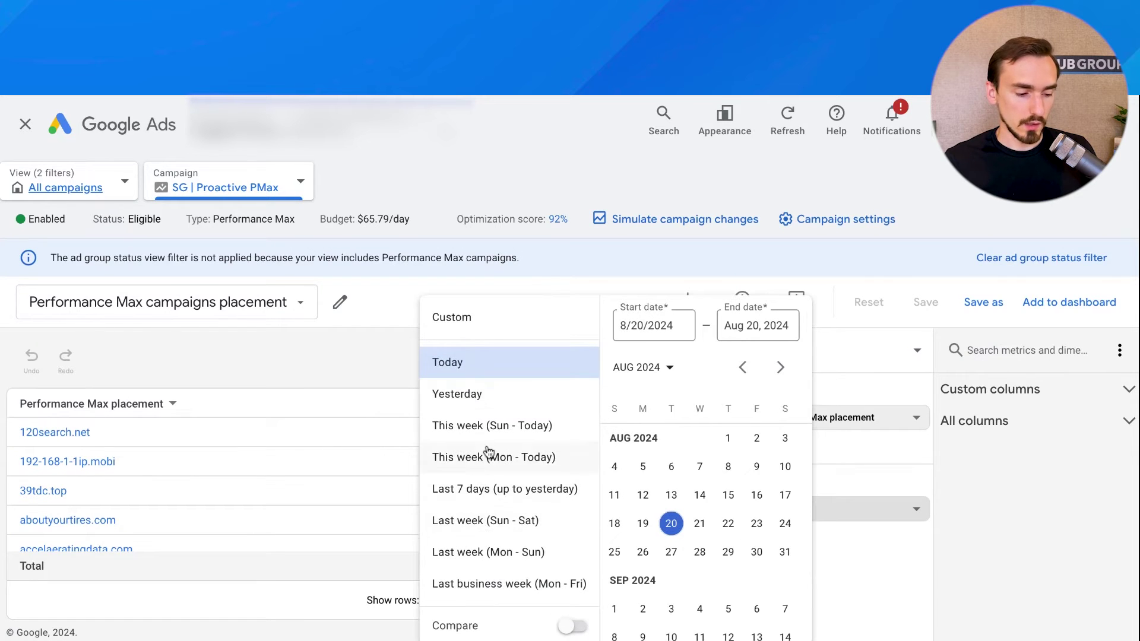
scroll(488, 453, "down", 3)
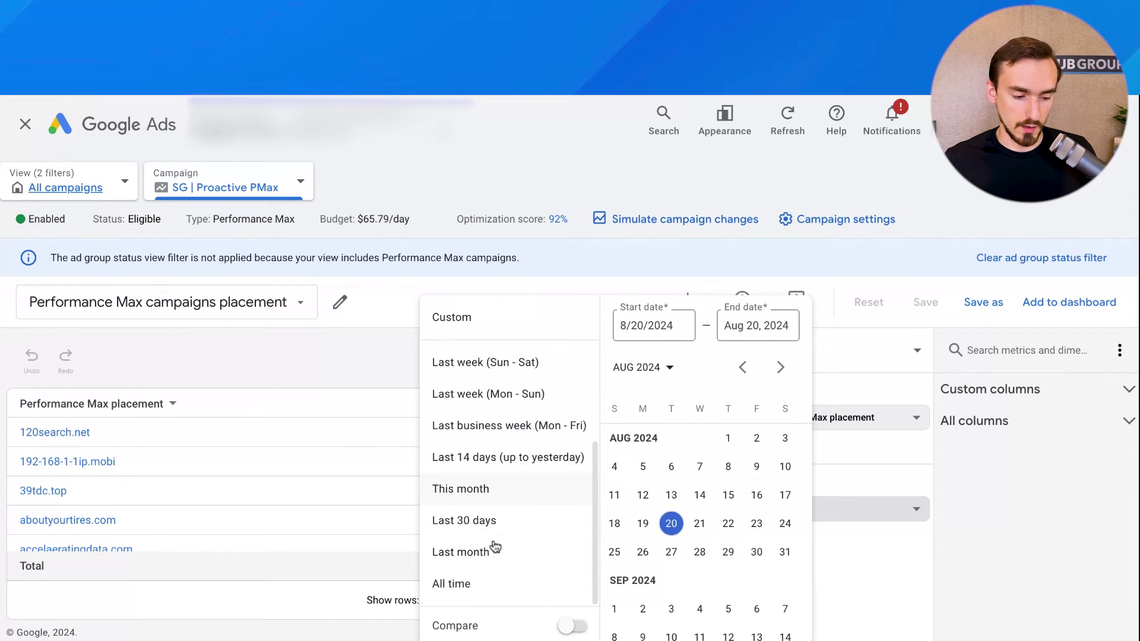
left_click(488, 523)
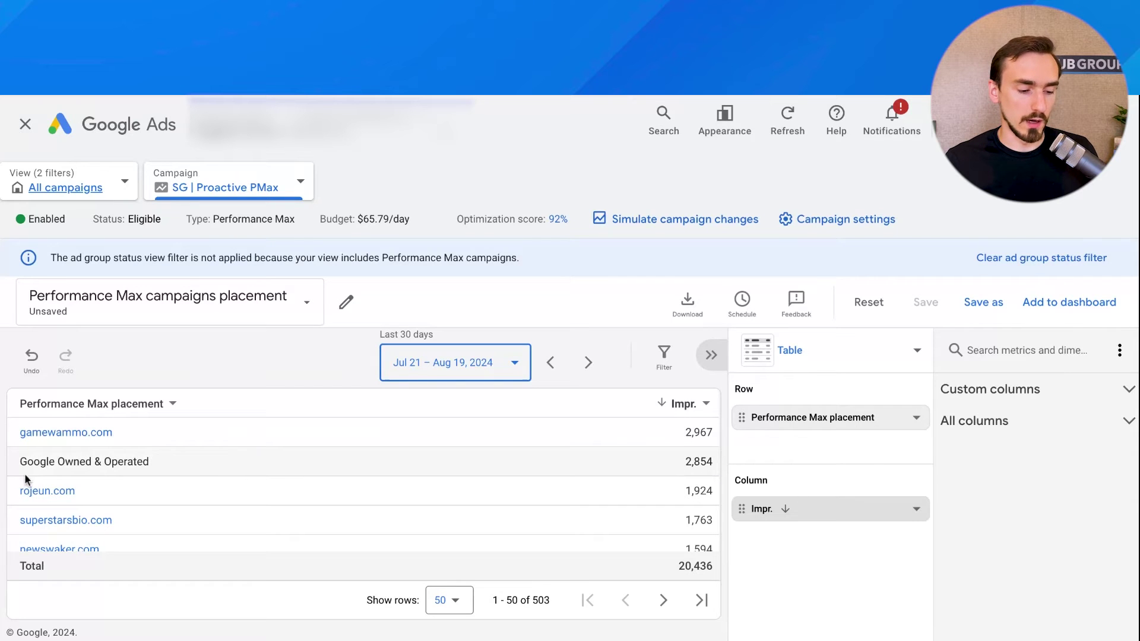
left_click_drag(137, 461, 20, 460)
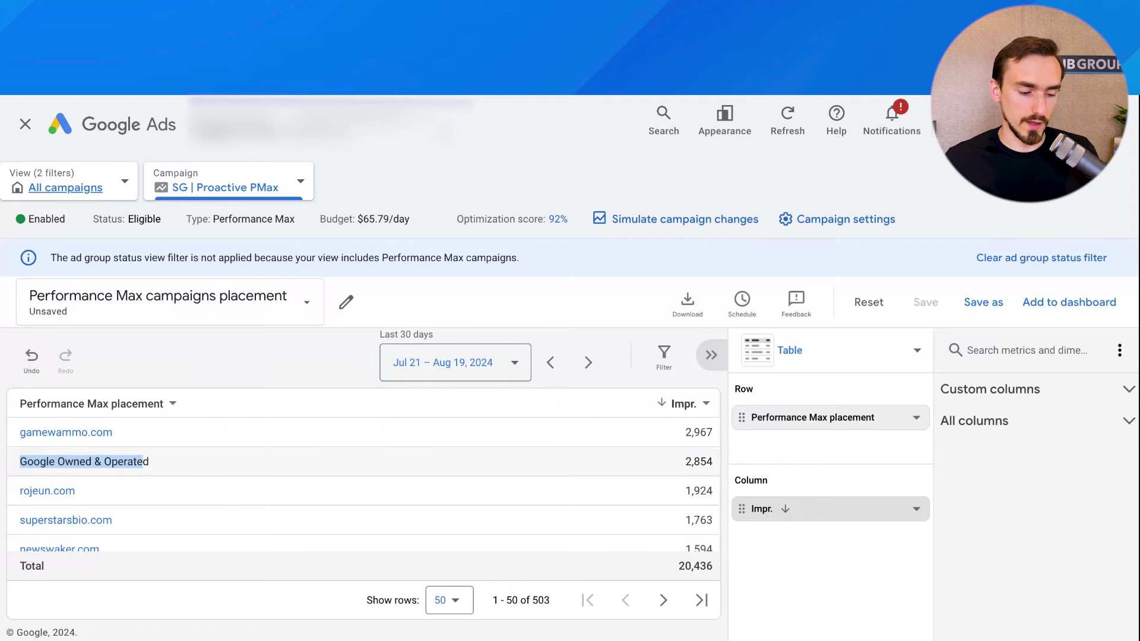
left_click(157, 469)
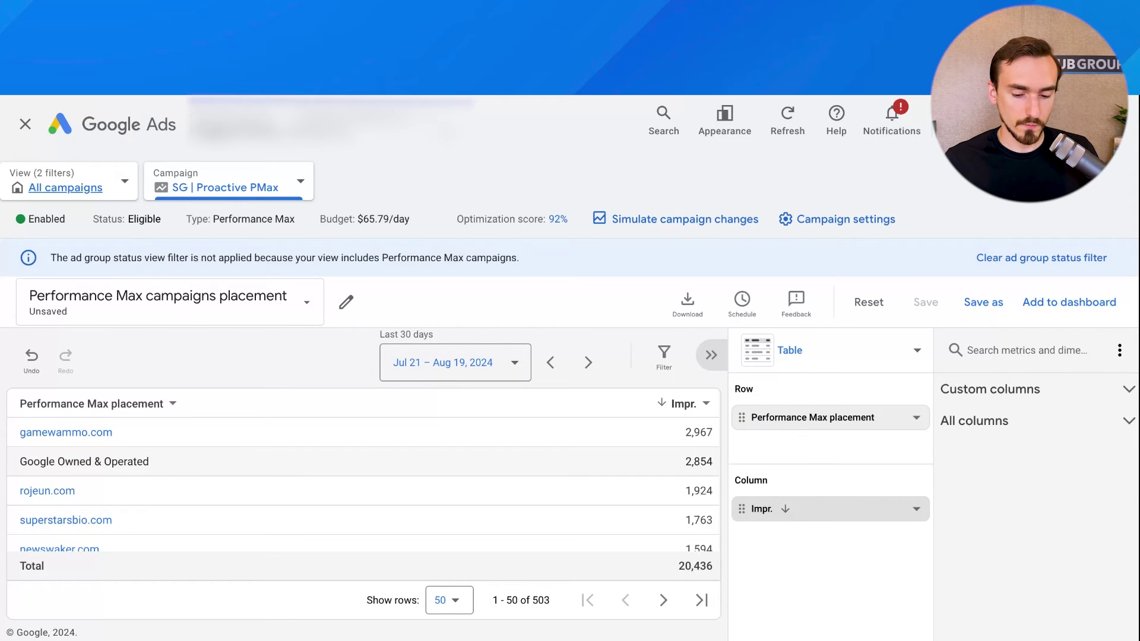
scroll(67, 471, "down", 1)
scroll(130, 468, "down", 1)
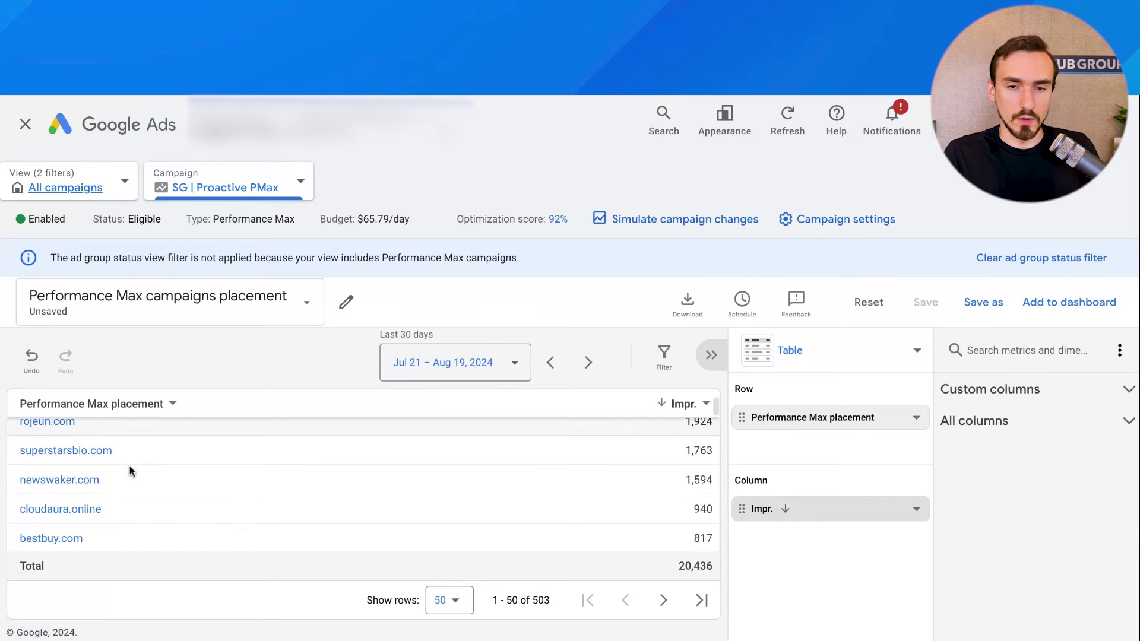
scroll(132, 470, "down", 2)
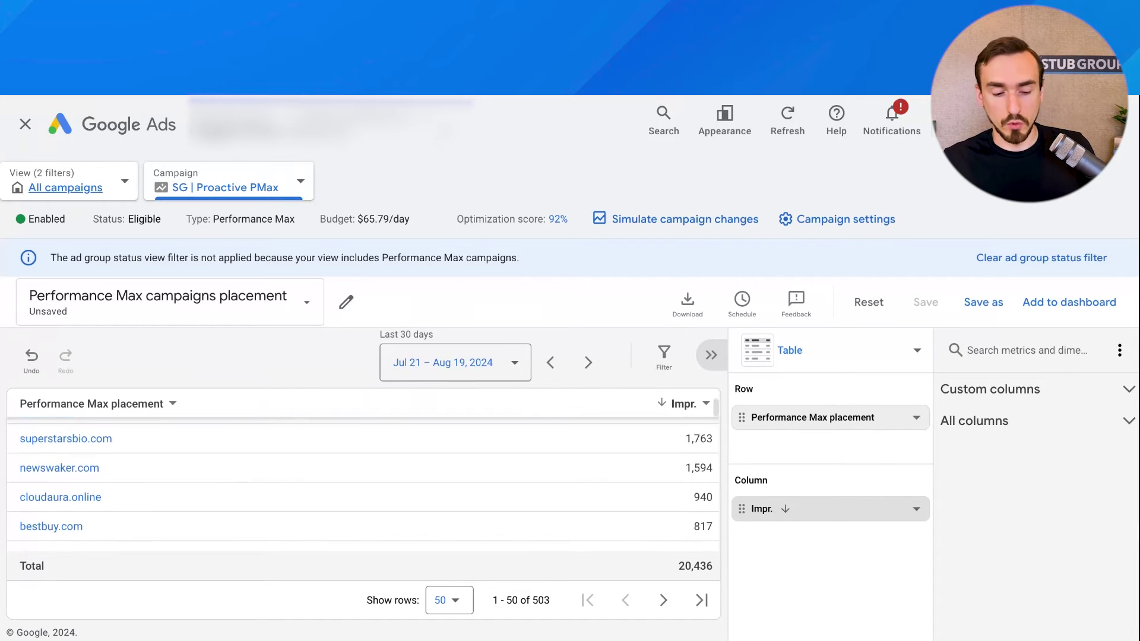
scroll(132, 471, "up", 4)
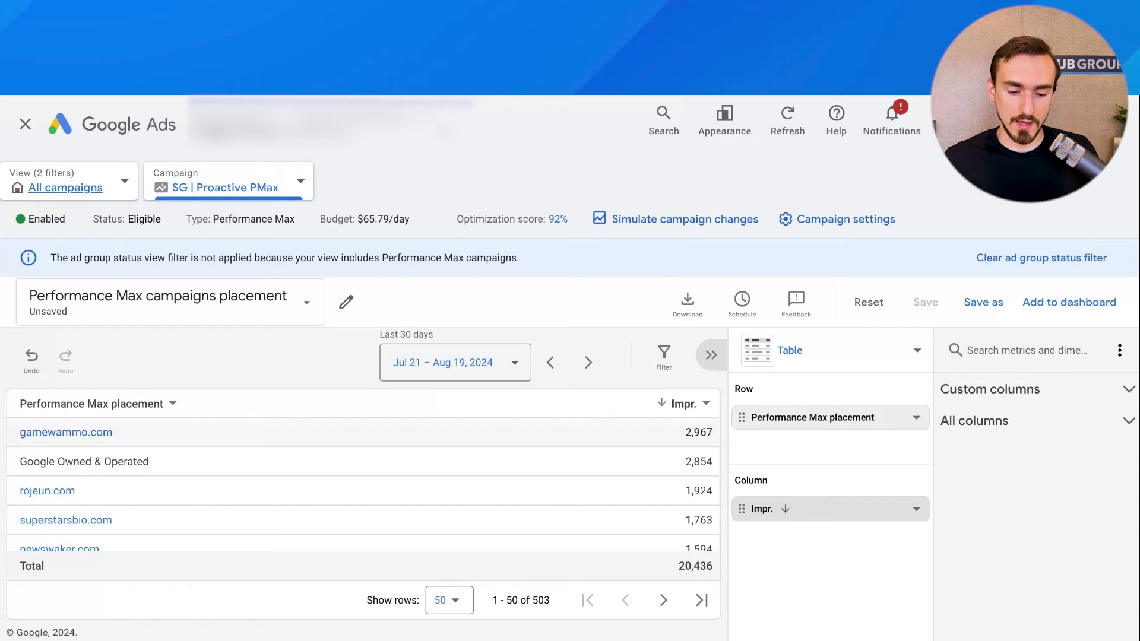
Confirm 'conver' and 'clicks' metrics are incompatible with the report, then copy gamewammo.com
left_click(988, 355)
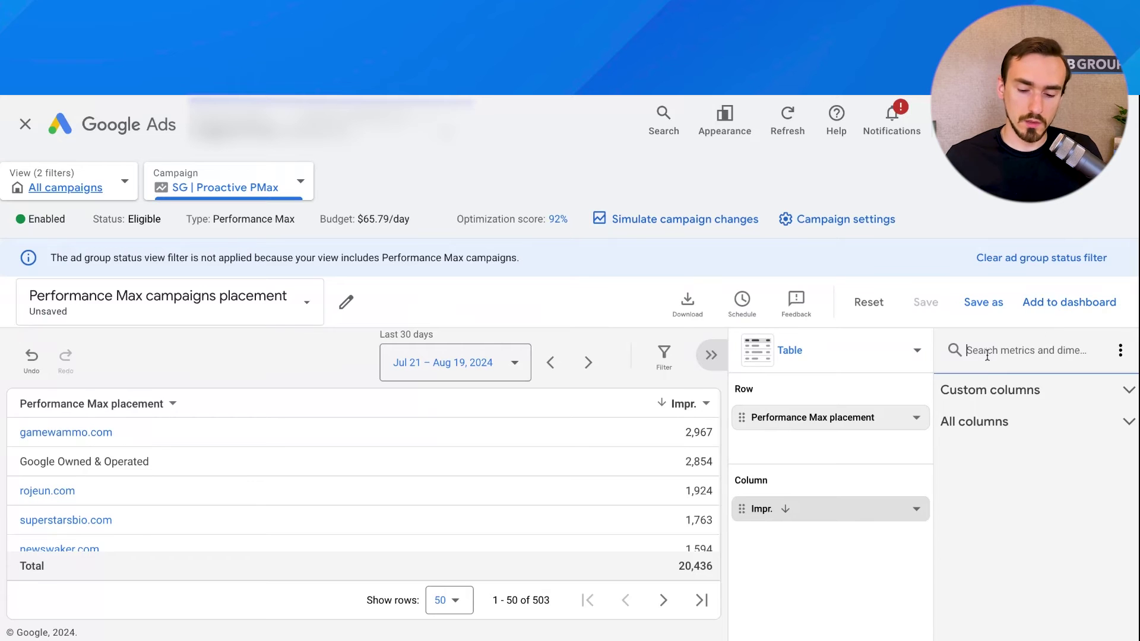
type("conver")
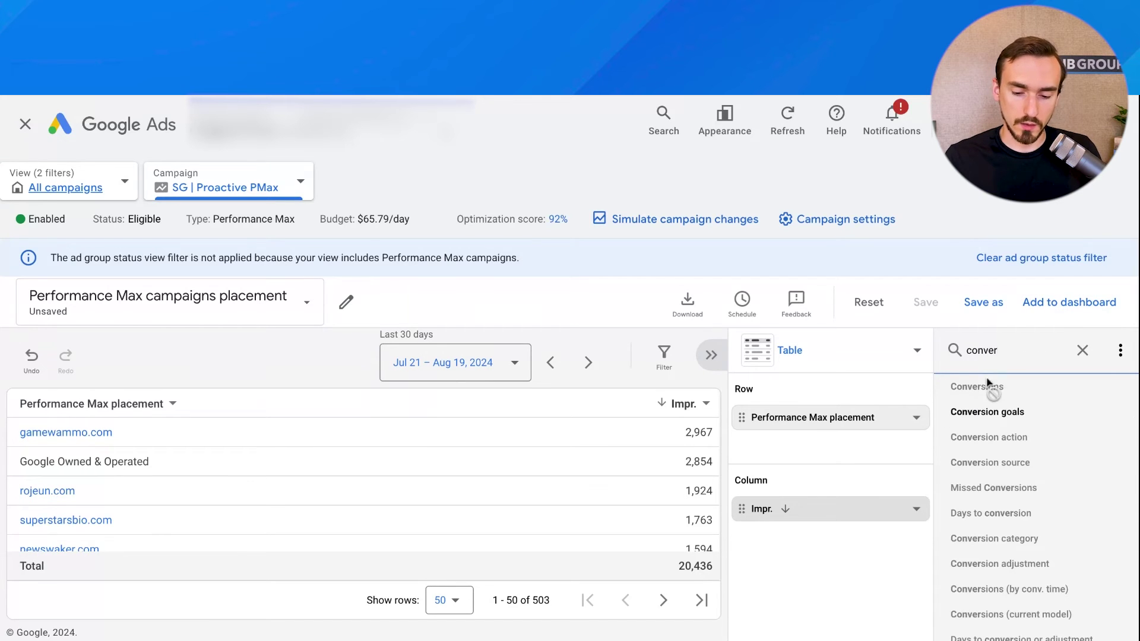
mouse_move(982, 394)
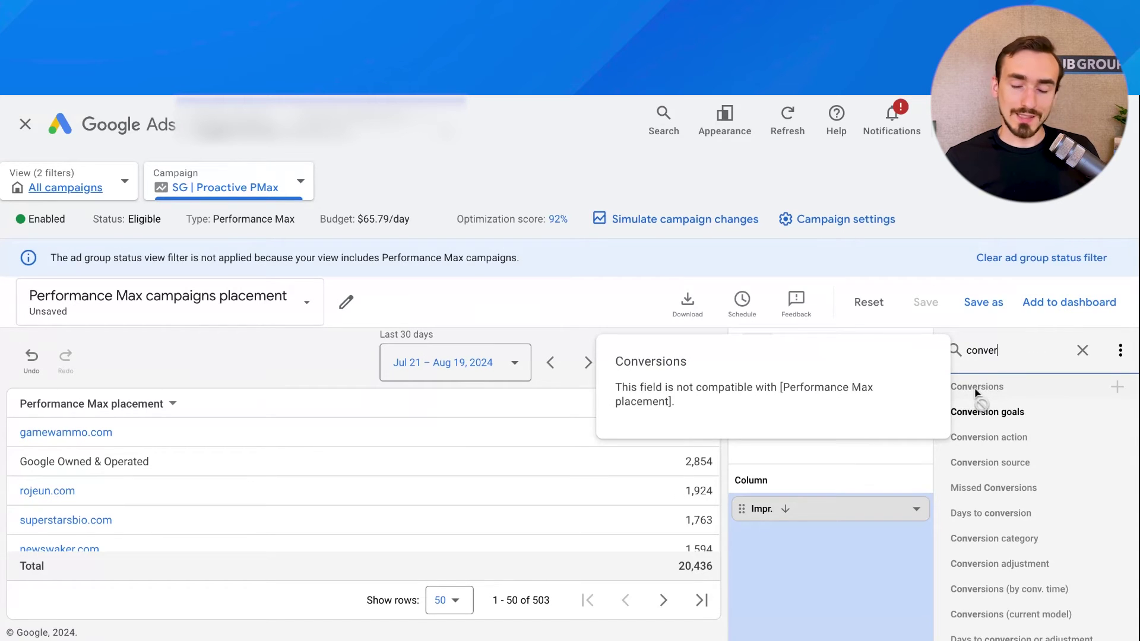
double_click(1006, 359)
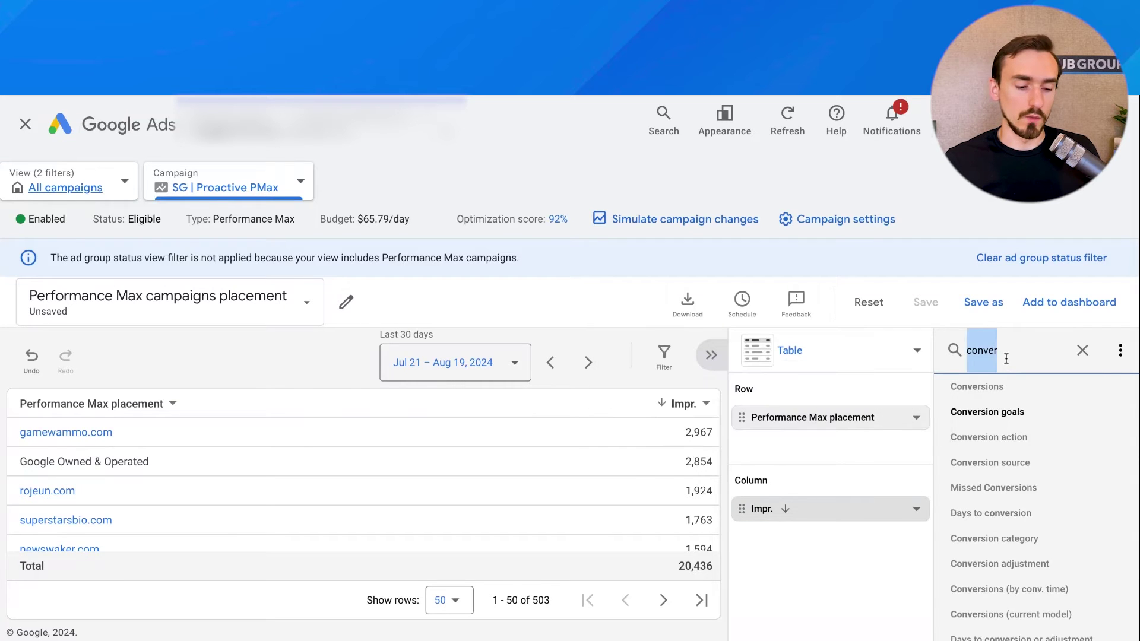
type("clicks")
mouse_move(968, 389)
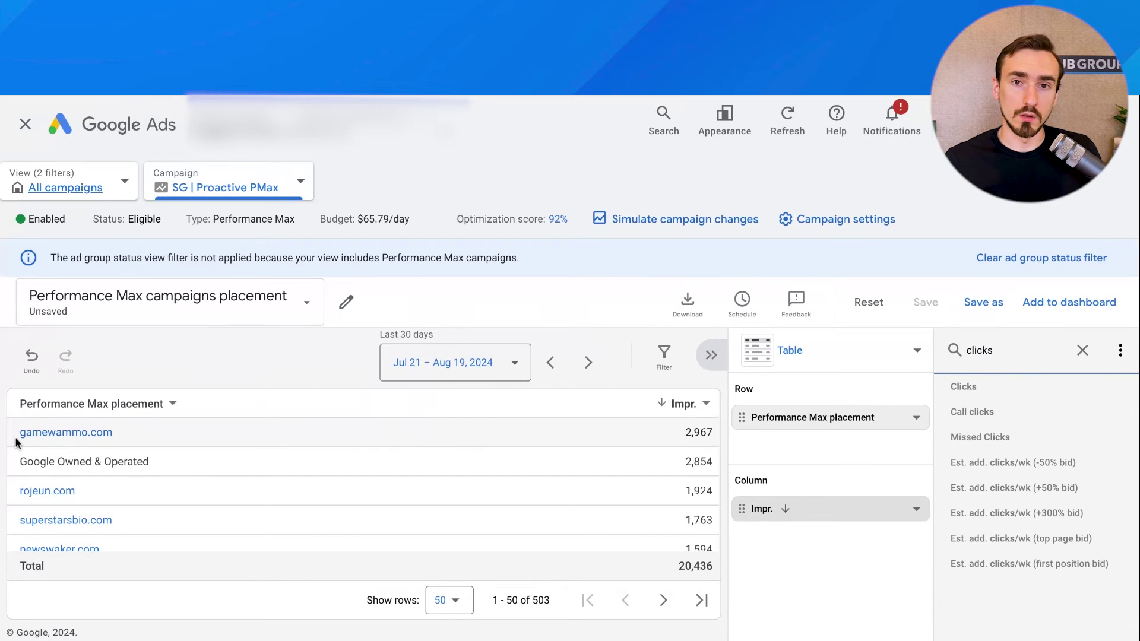
triple_click(128, 439)
key("ctrl+c")
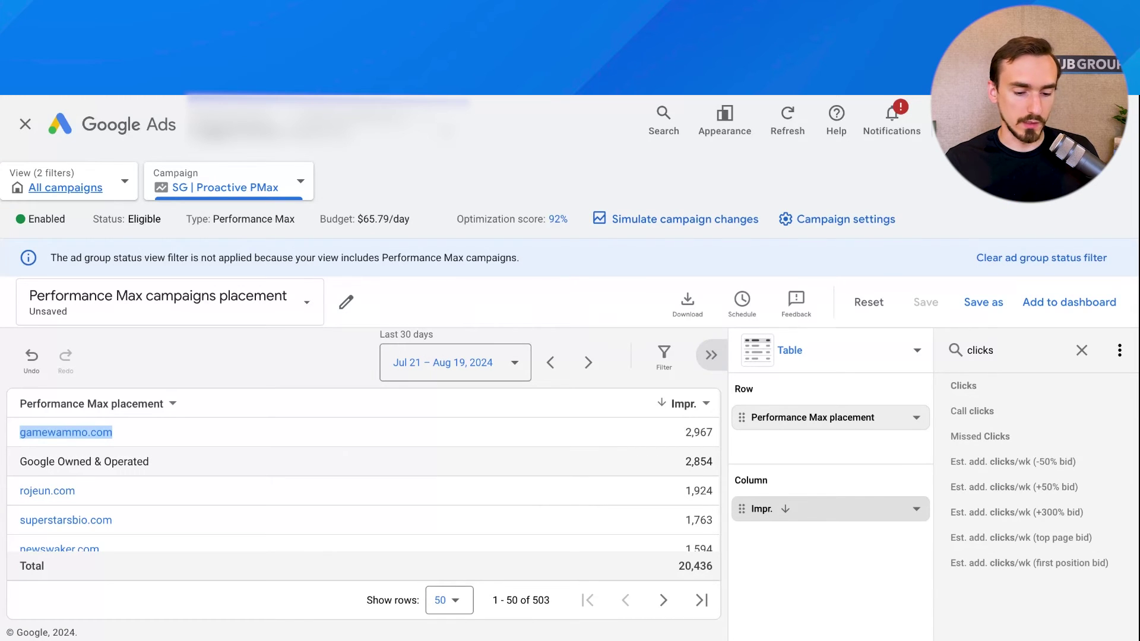
Close the placement report and leave without saving changes
left_click(24, 124)
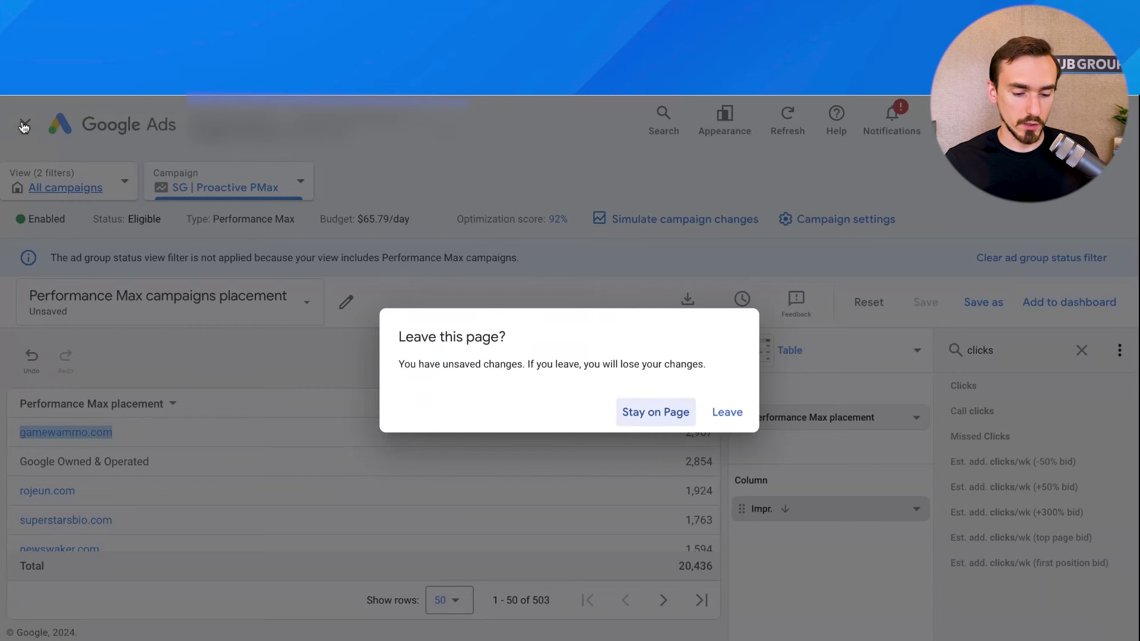
left_click(722, 412)
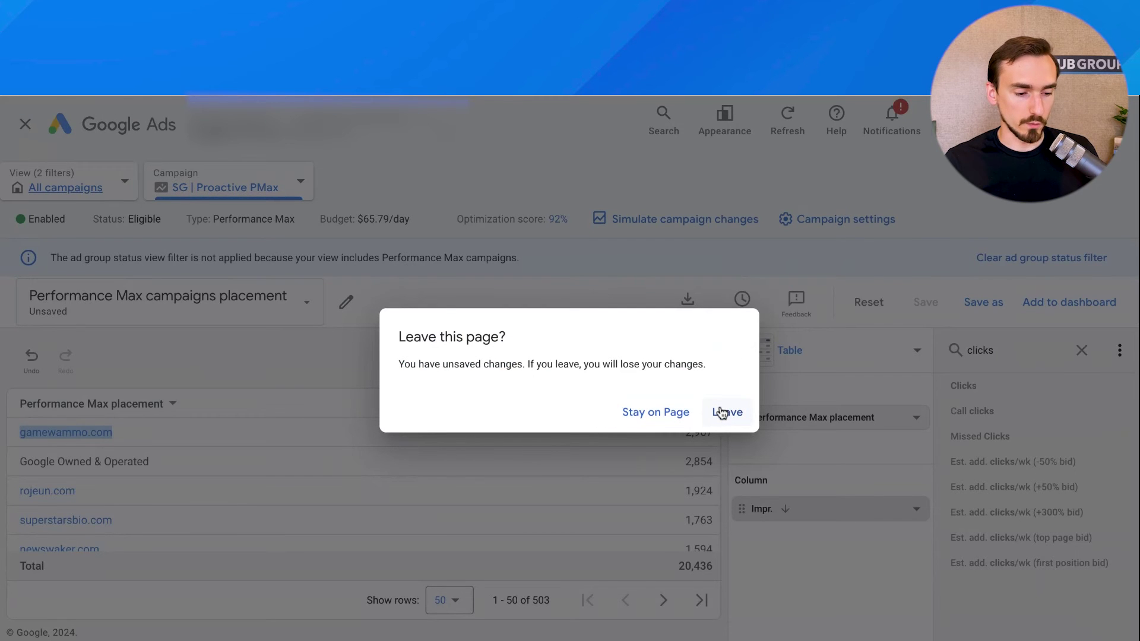
left_click(721, 412)
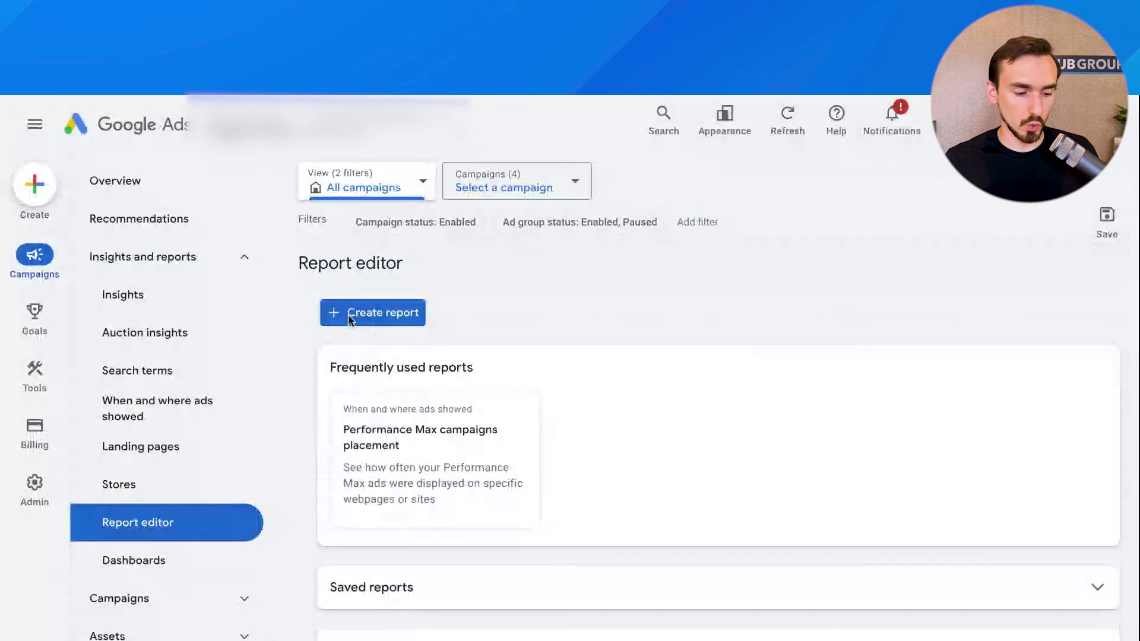
Go to Tools > Content suitability and scroll down to its Advanced settings
mouse_move(26, 372)
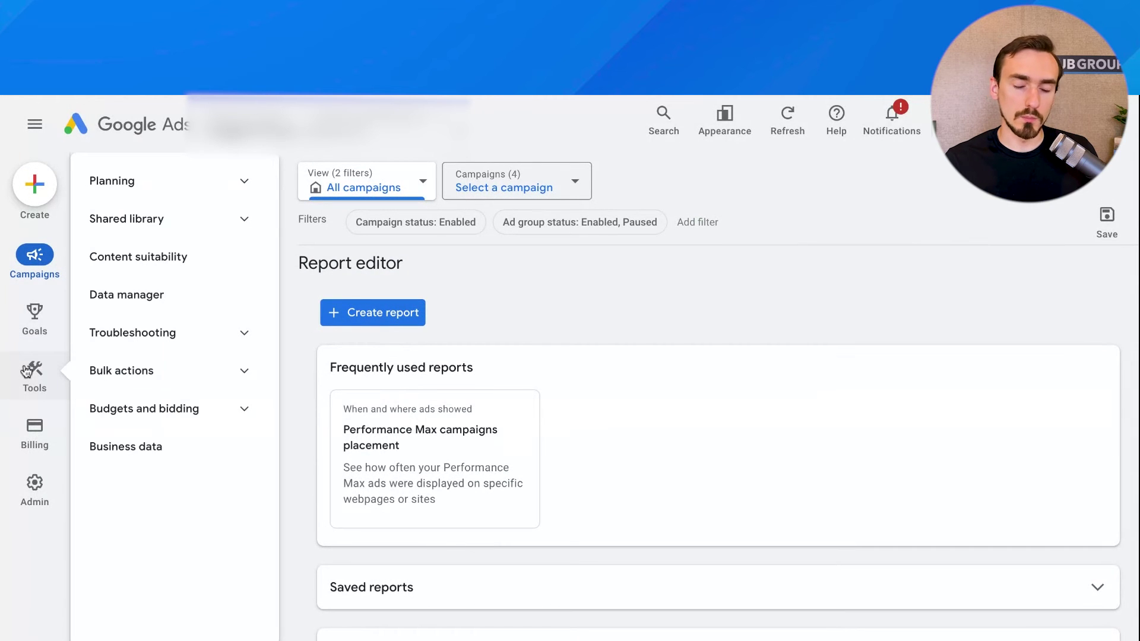
left_click(176, 261)
scroll(712, 451, "down", 2)
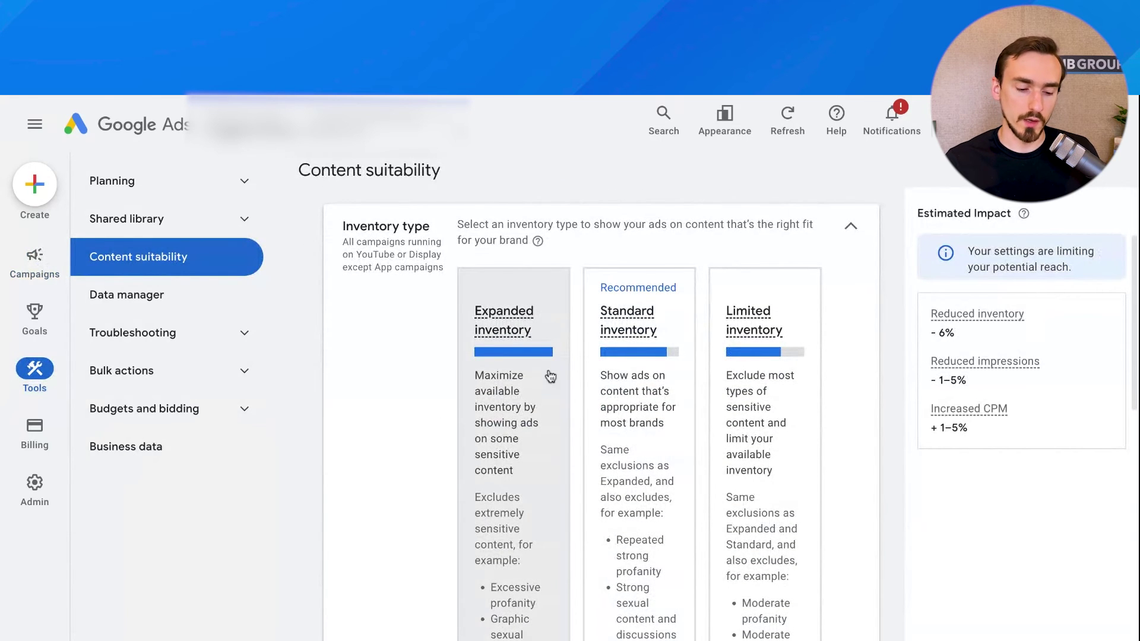
scroll(402, 374, "down", 3)
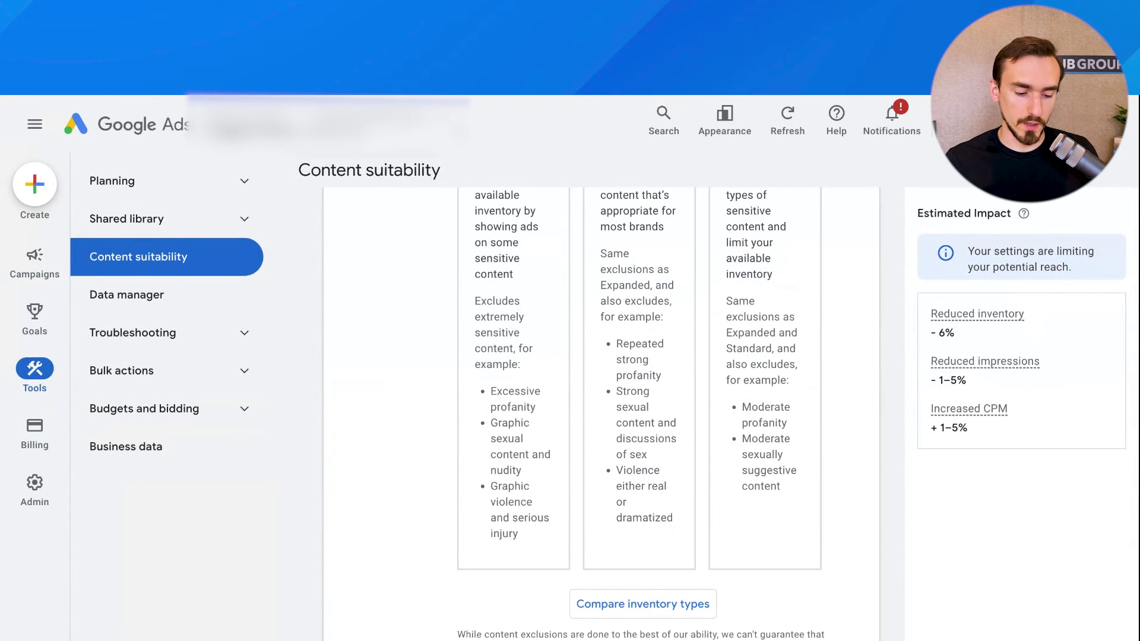
scroll(448, 616, "down", 6)
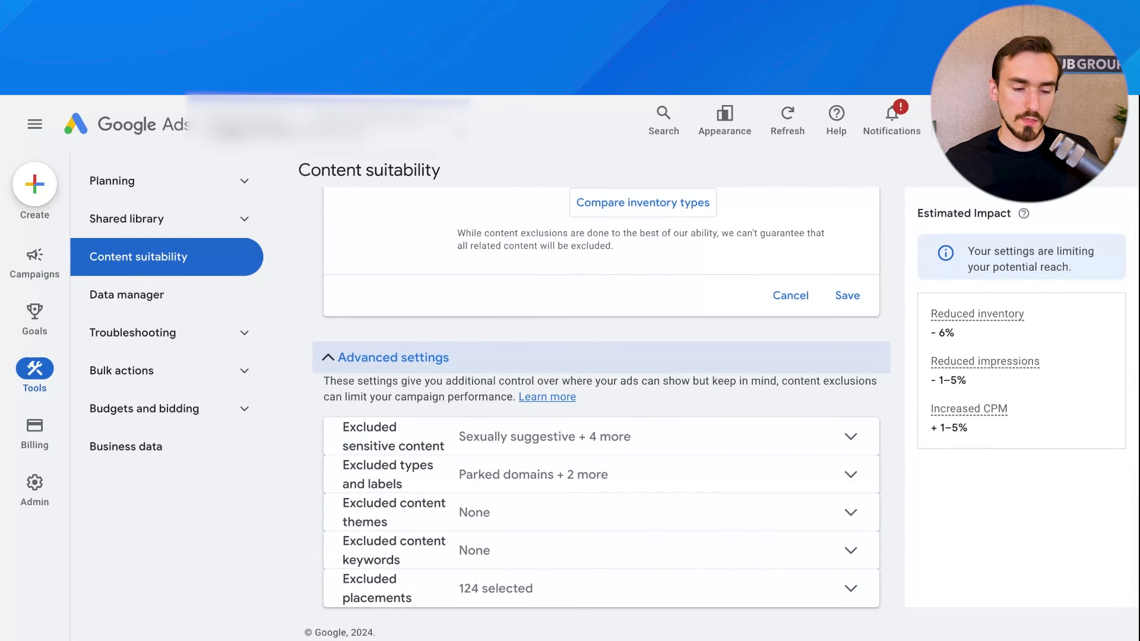
Expand Excluded placements, switch to the Enter tab, paste gamewammo.com, then clear the field
left_click(380, 590)
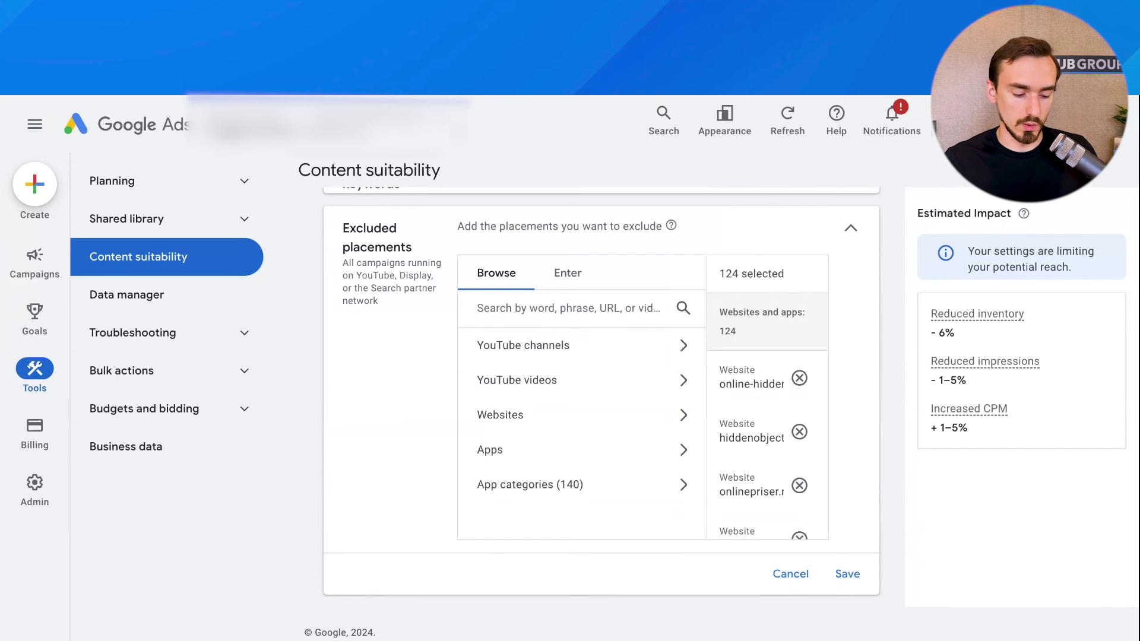
left_click(561, 275)
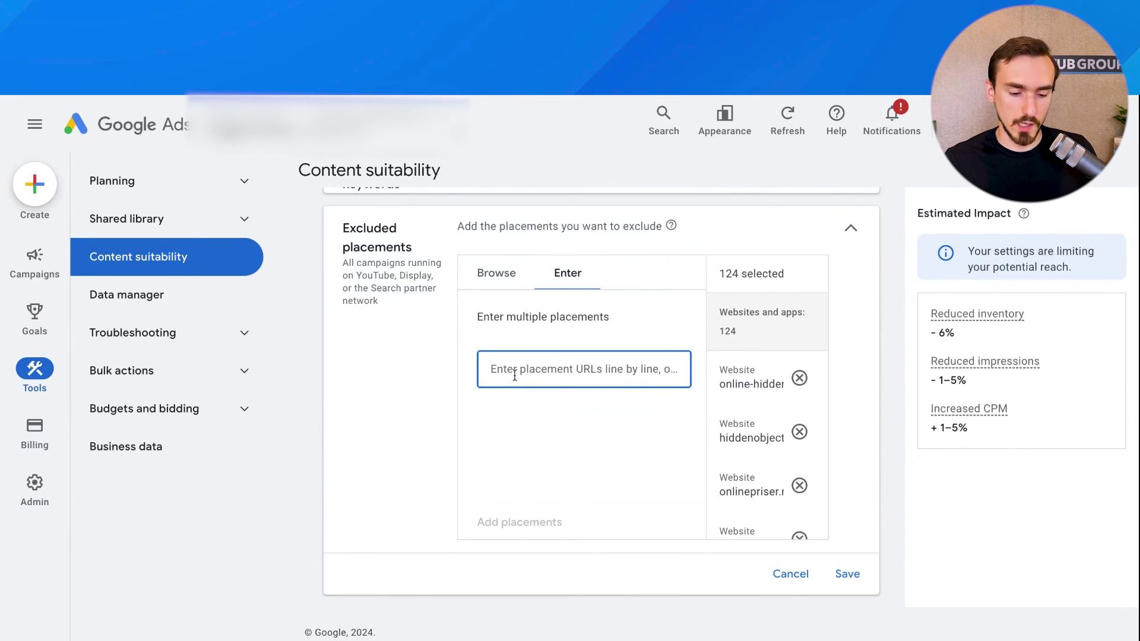
key("ctrl+v")
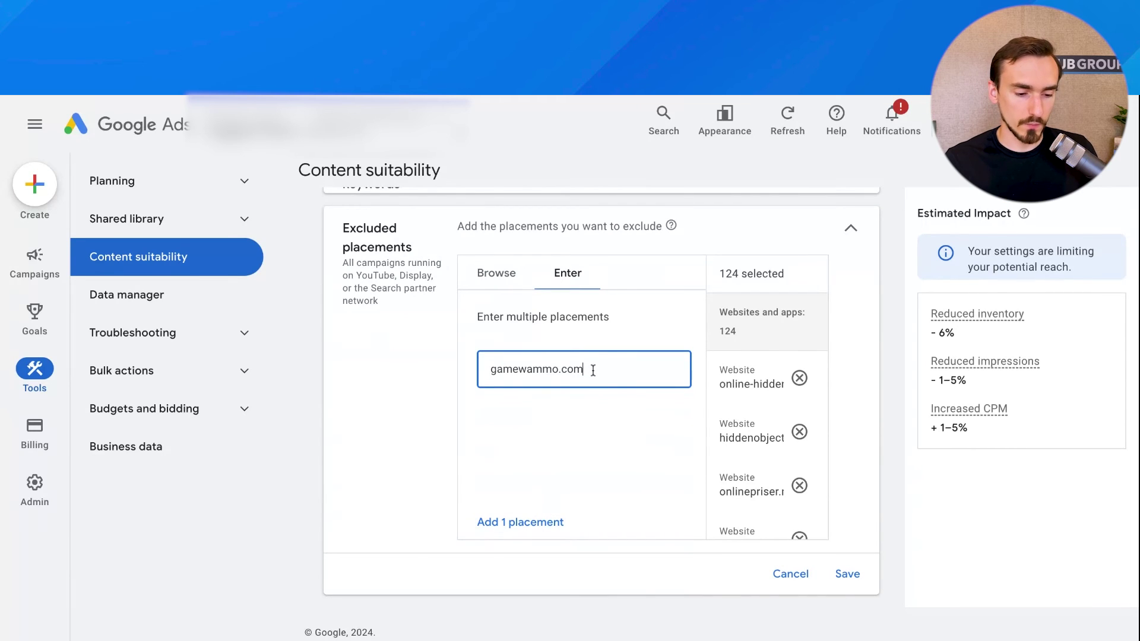
key("ctrl+a")
key("BackSpace")
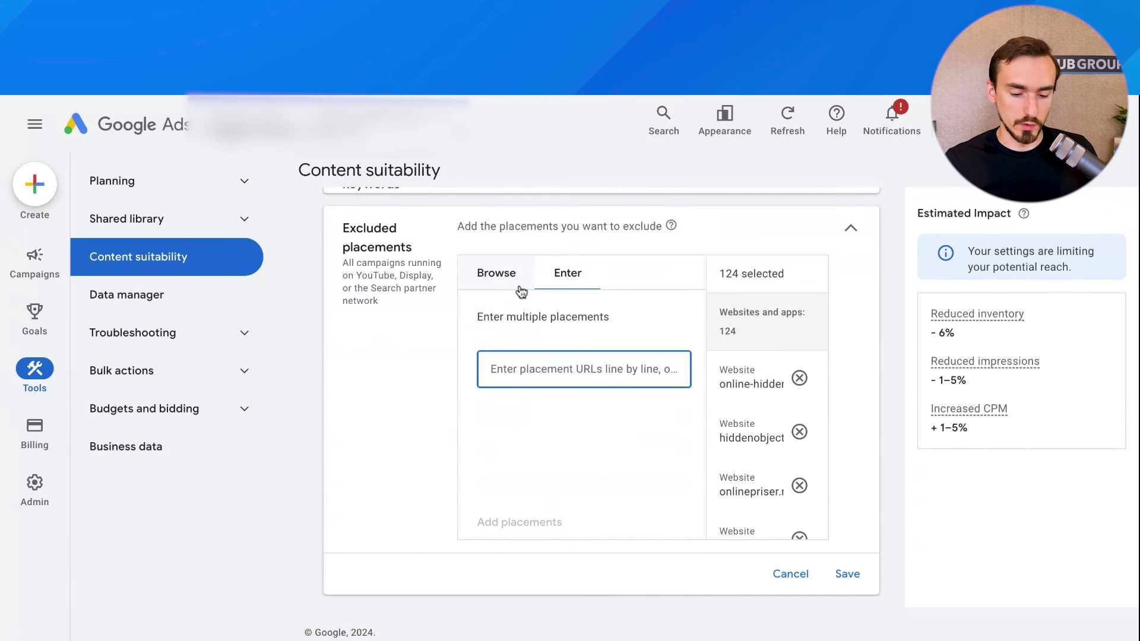